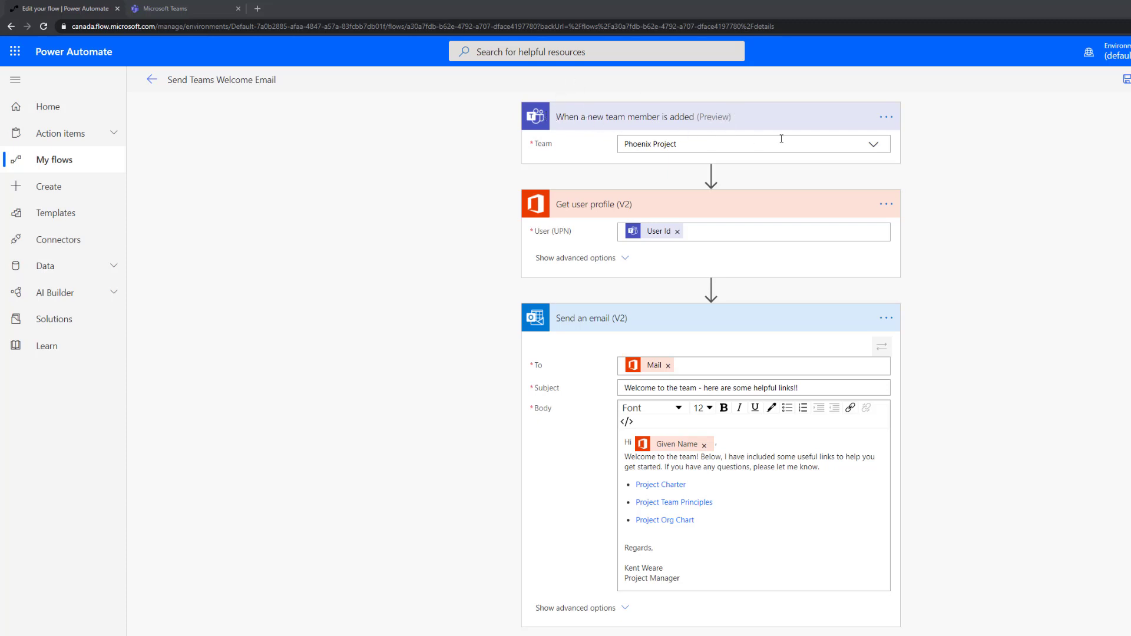
# - Review the flow's team choices, the user profile's User Id input, and the dynamic content available for the email's recipient and body
pyautogui.click(877, 152)
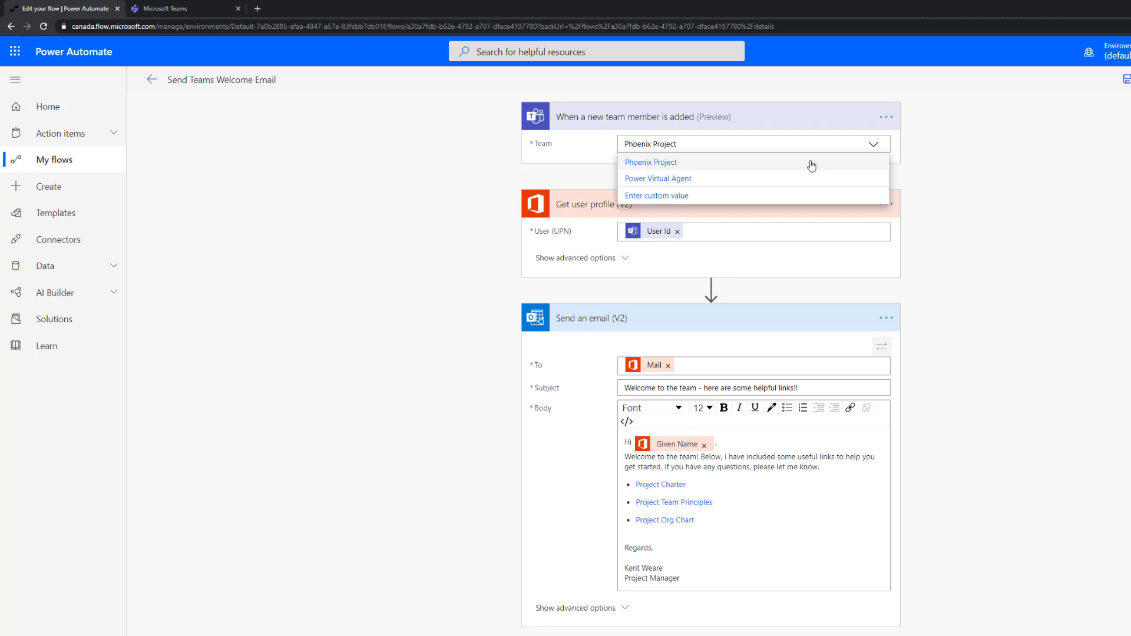
pyautogui.click(1011, 248)
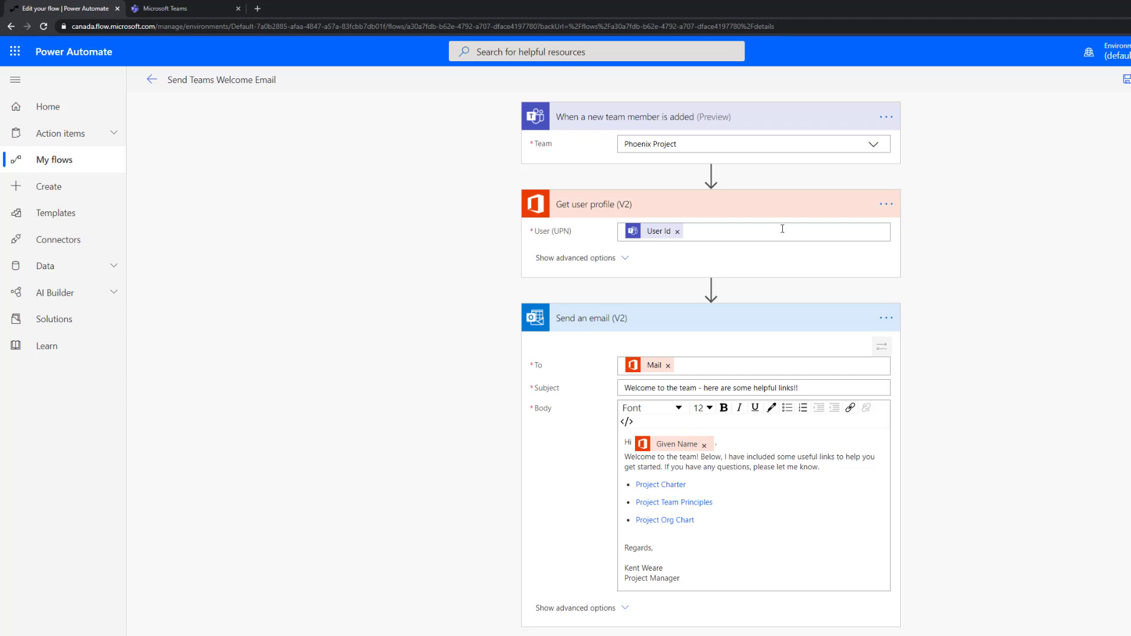
pyautogui.click(757, 238)
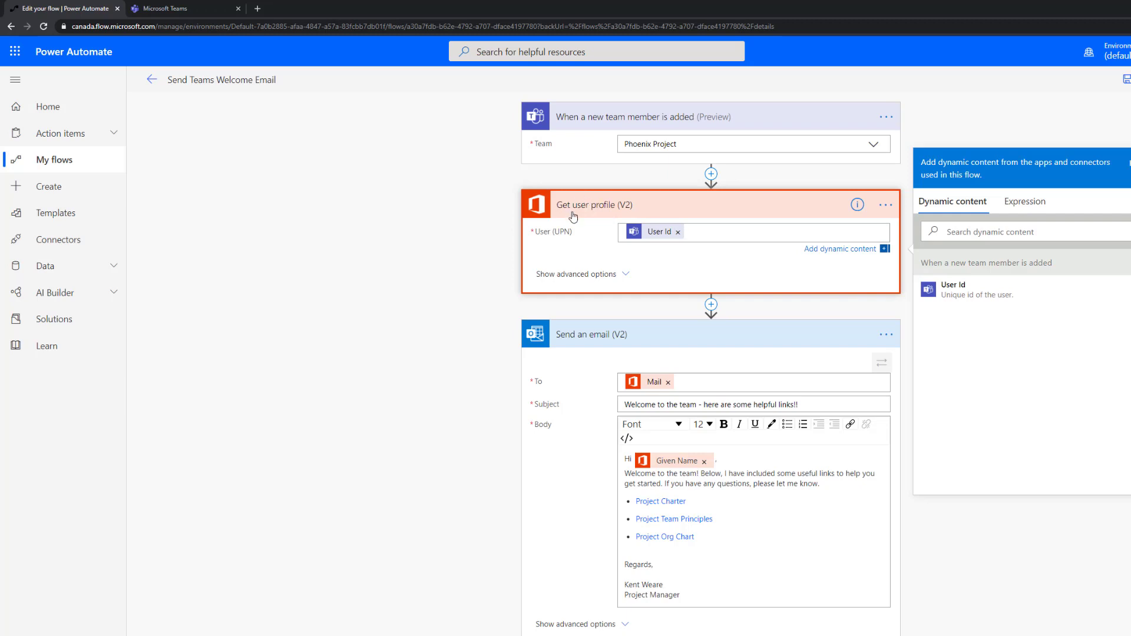
pyautogui.click(693, 386)
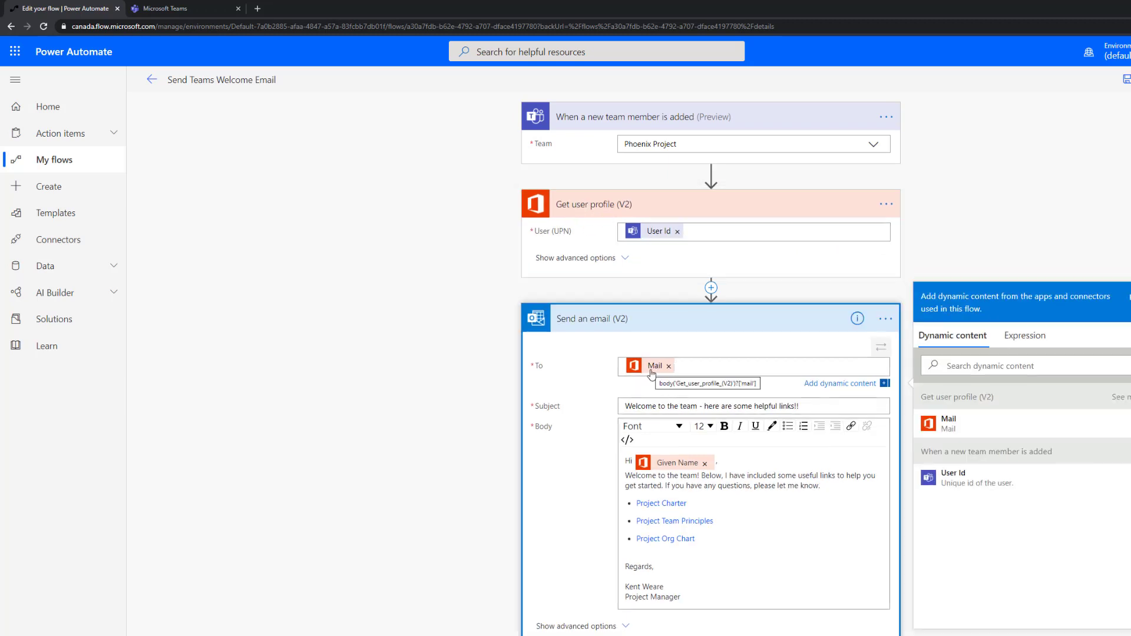
pyautogui.click(716, 462)
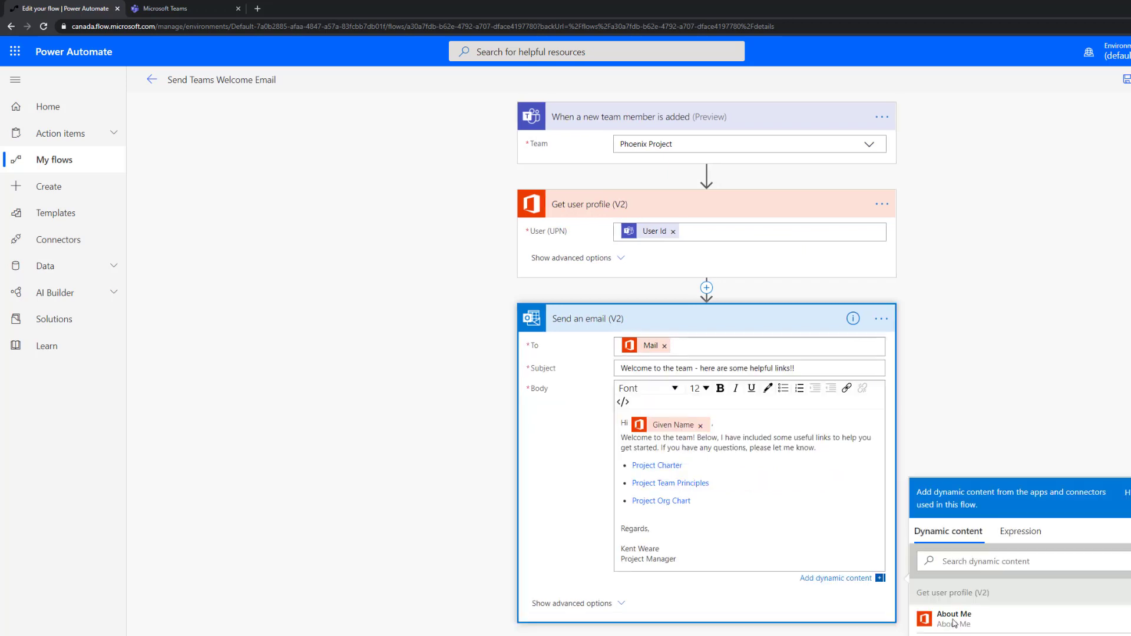
pyautogui.scroll(-5, 1093, 524)
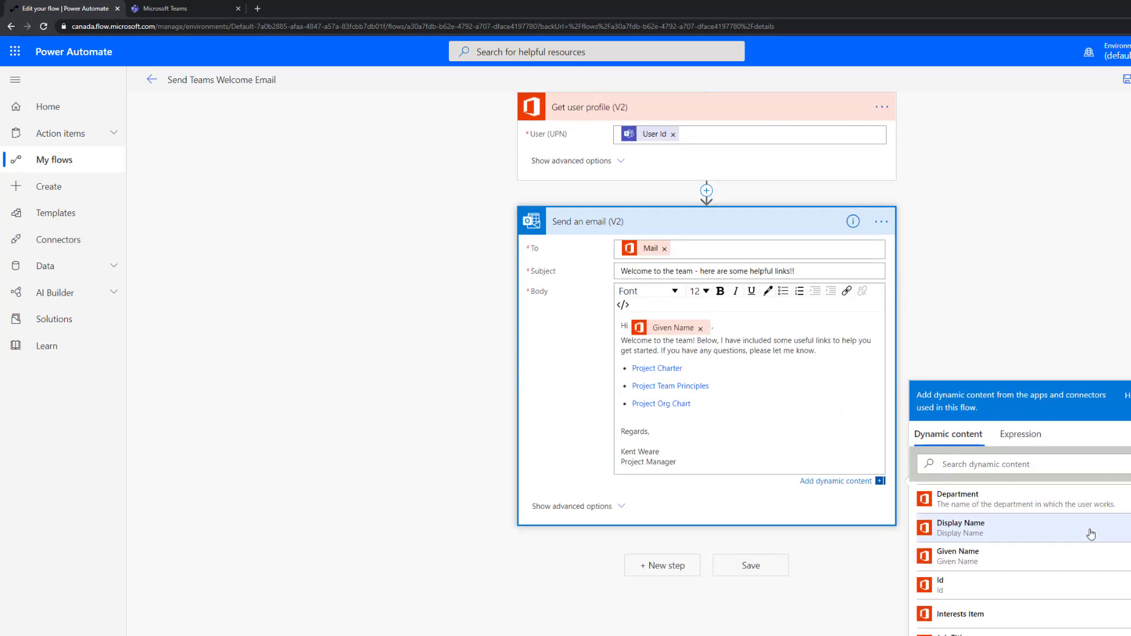
pyautogui.scroll(-1, 1090, 535)
pyautogui.scroll(3, 1090, 534)
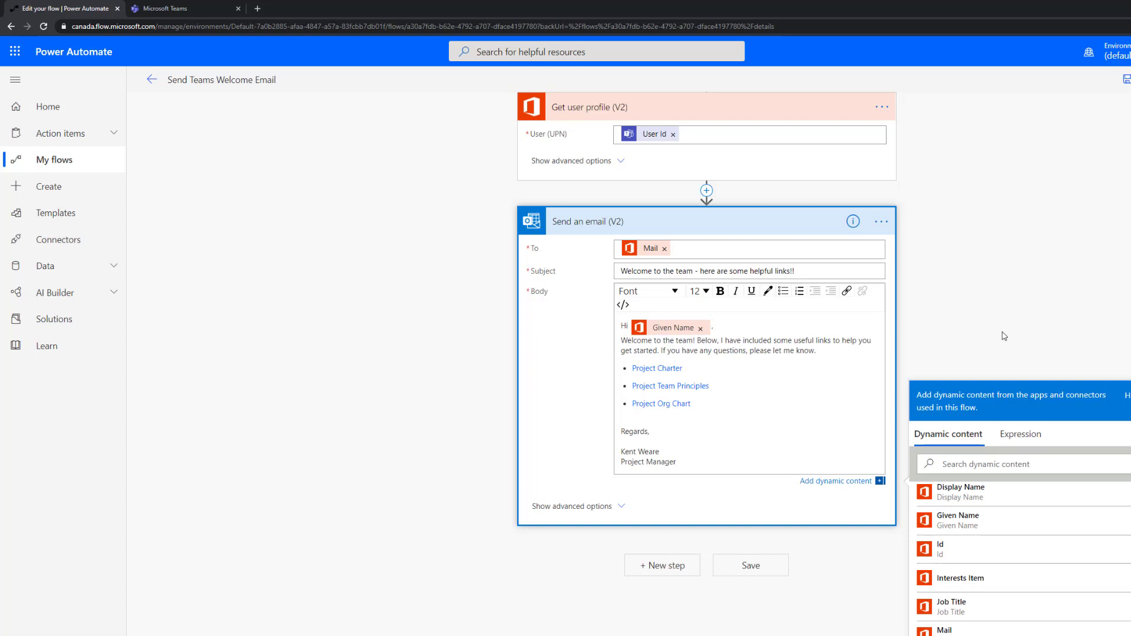
pyautogui.click(975, 341)
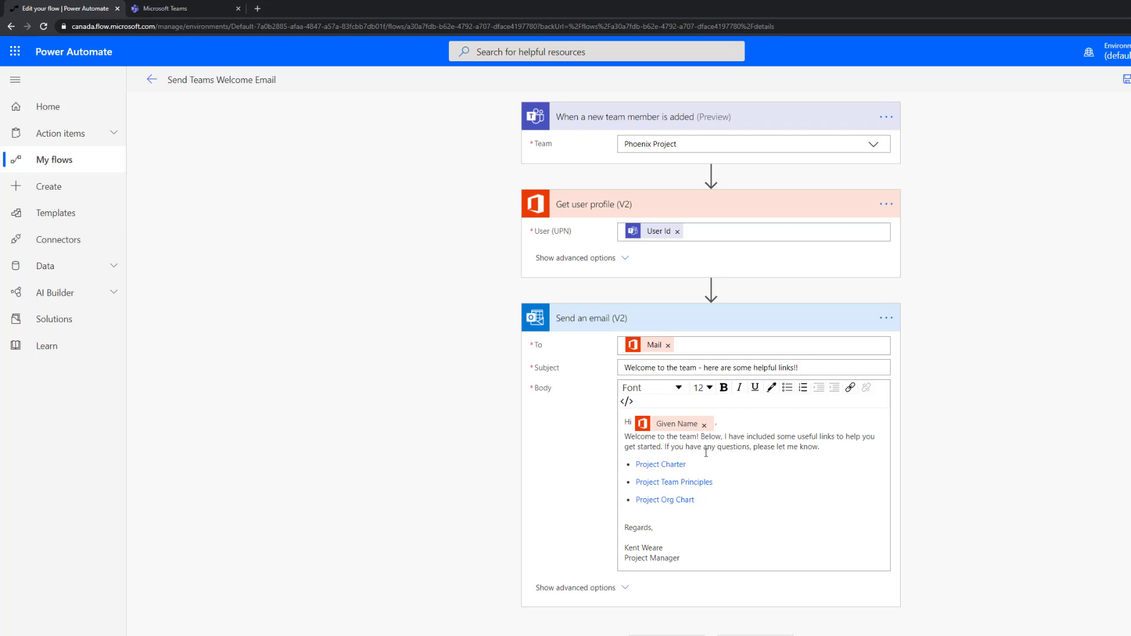
# - Add a placeholder bullet "asdfdas" below Project Org Chart in the email body and try inserting a link on it
pyautogui.click(709, 502)
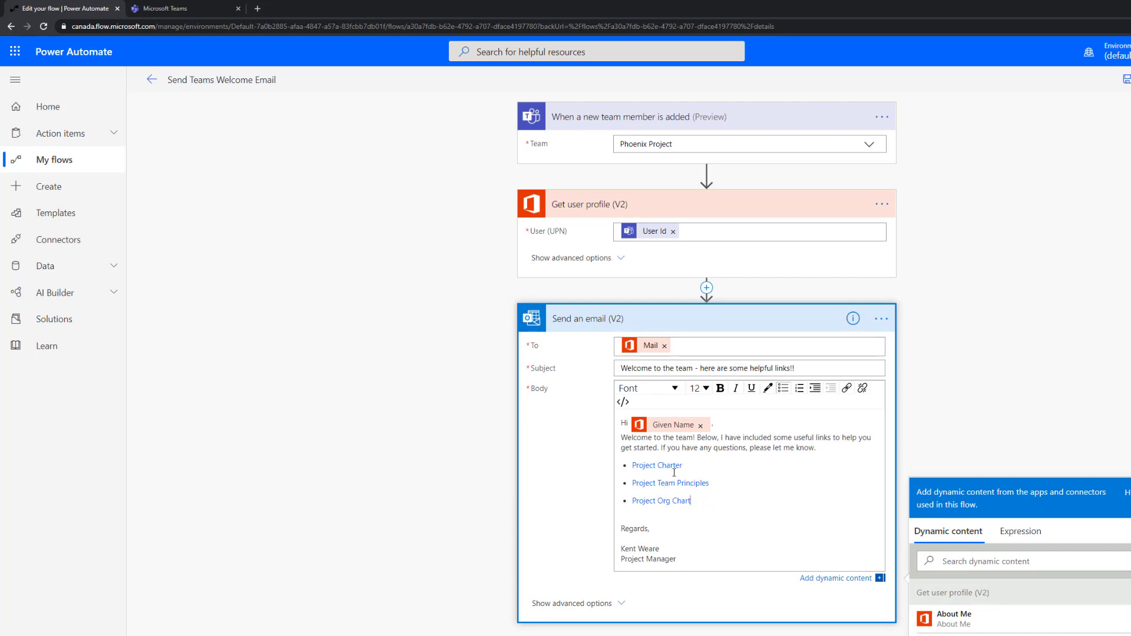
pyautogui.moveTo(674, 469)
pyautogui.press('Return')
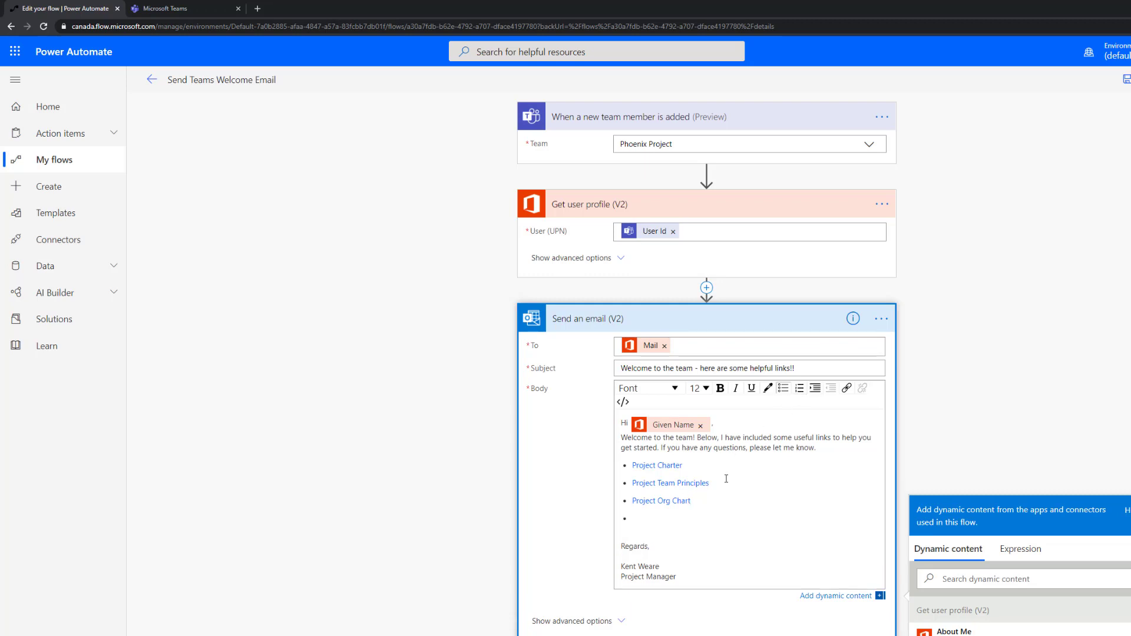
pyautogui.write('asdfdas')
pyautogui.moveTo(658, 519); pyautogui.dragTo(631, 519)
pyautogui.click(846, 388)
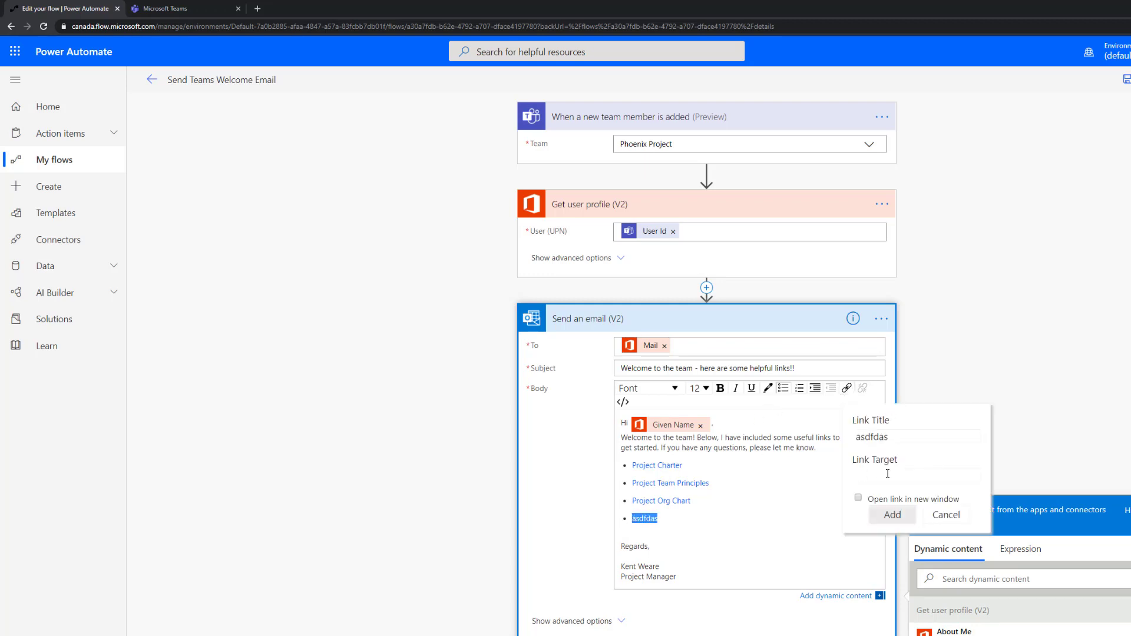
pyautogui.click(946, 514)
pyautogui.click(715, 524)
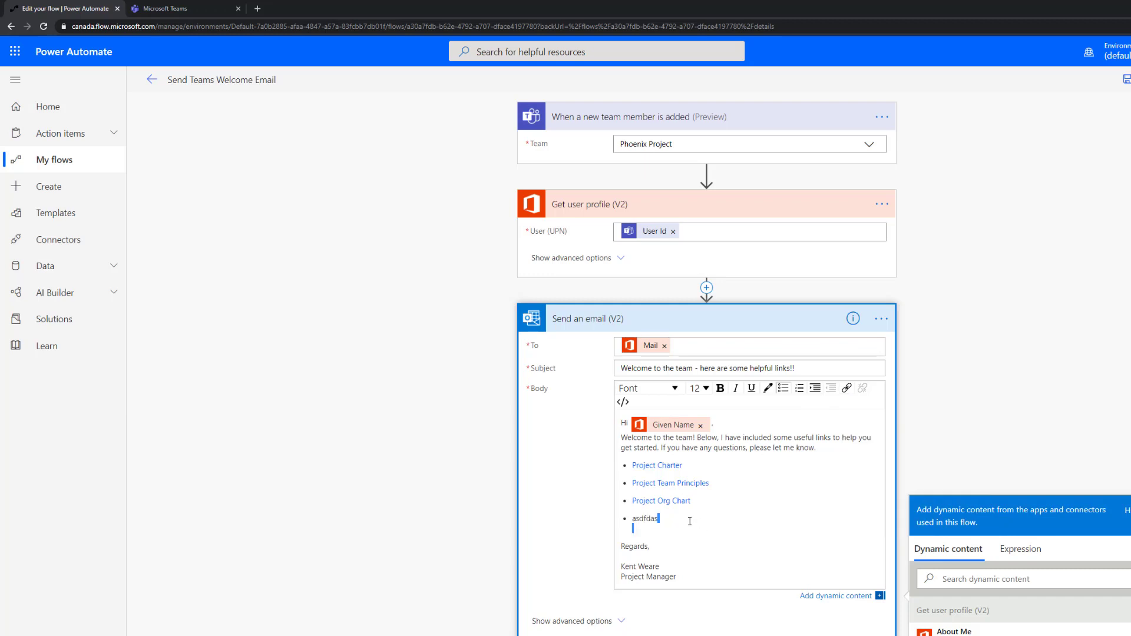
# - Remove the placeholder bullet from the email body and set the sign-off back to plain text below the link list
pyautogui.press('BackSpace')
pyautogui.press('BackSpace')
pyautogui.press('BackSpace')
pyautogui.press('BackSpace')
pyautogui.press('BackSpace')
pyautogui.press('BackSpace')
pyautogui.press('BackSpace')
pyautogui.press('BackSpace')
pyautogui.press('BackSpace')
pyautogui.press('BackSpace')
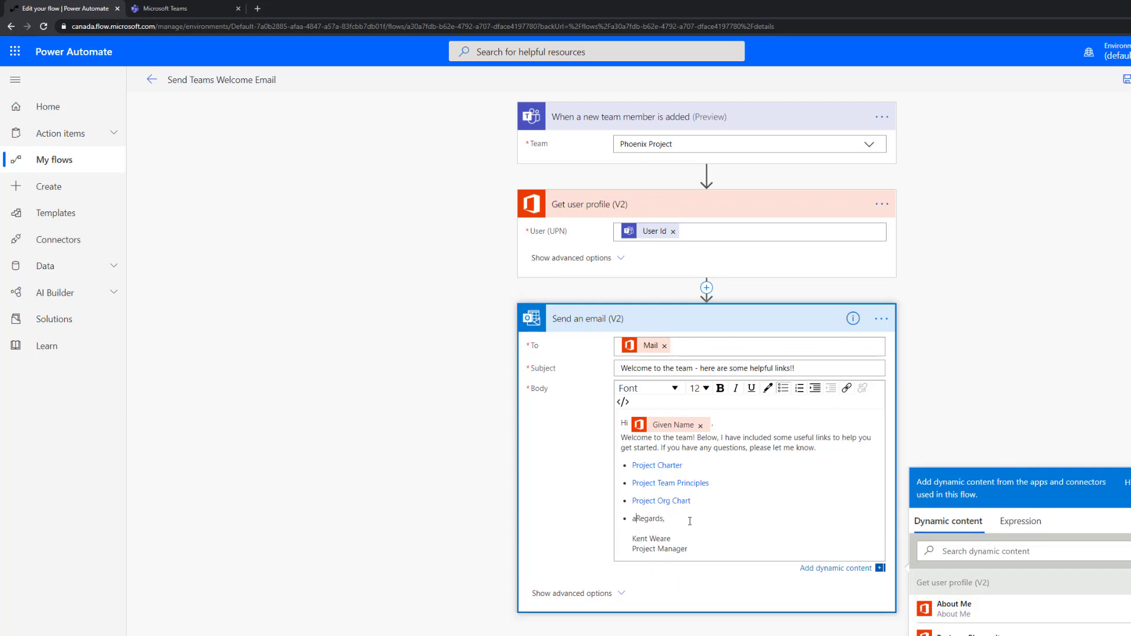
pyautogui.press('Return')
pyautogui.press('Return')
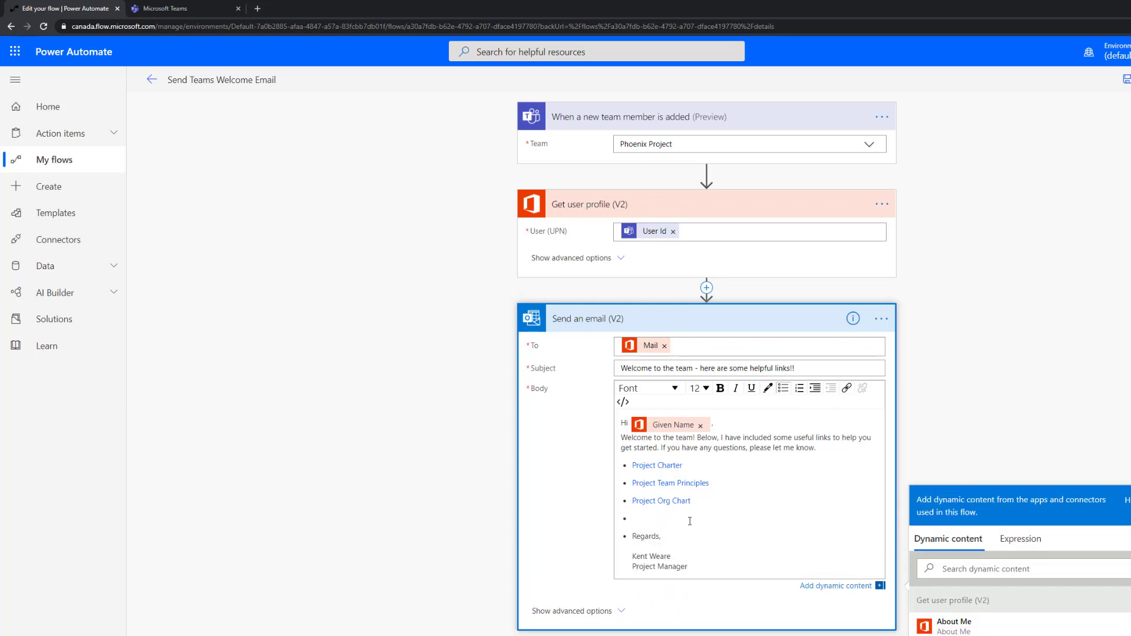
pyautogui.click(782, 388)
pyautogui.click(654, 513)
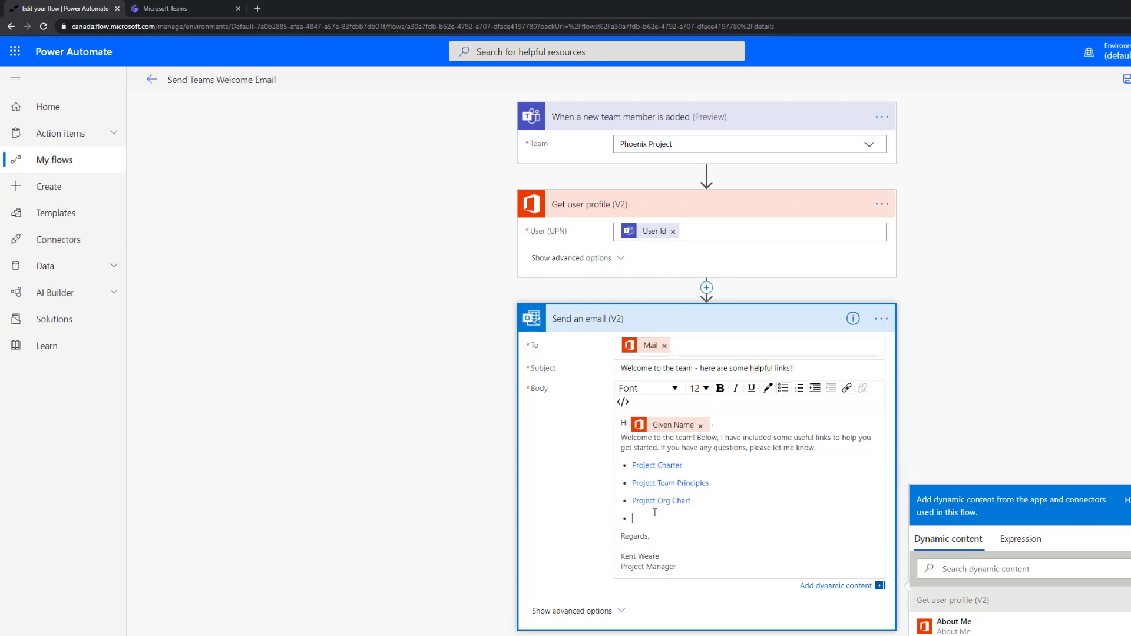
pyautogui.press('BackSpace')
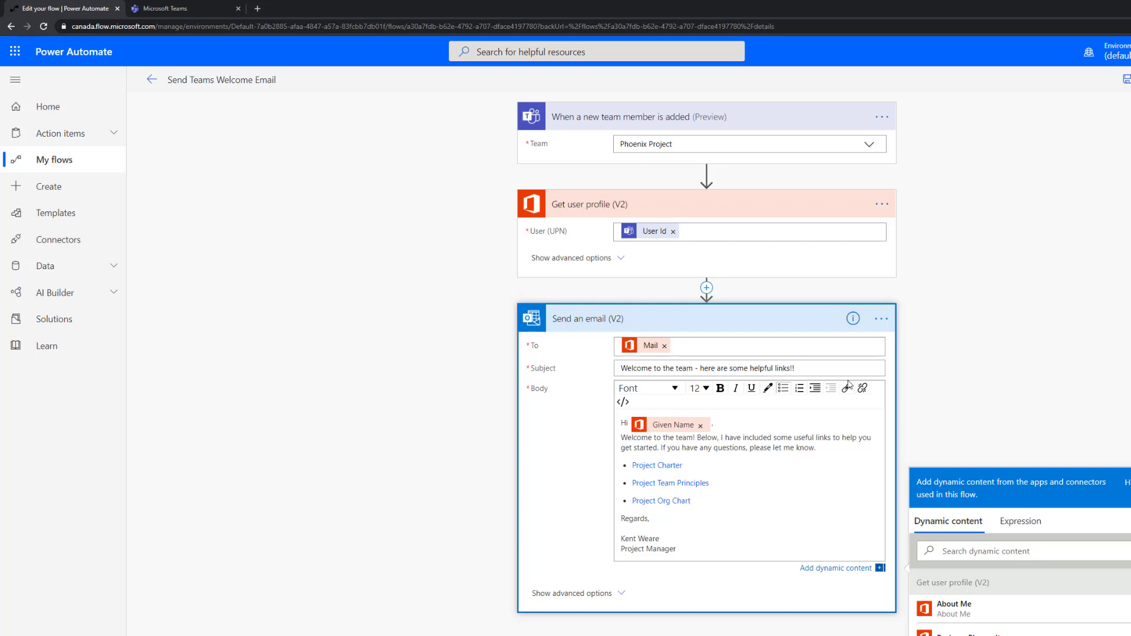
# - Leave the flow editor for the flow's details page, discarding the unsaved changes
pyautogui.click(412, 206)
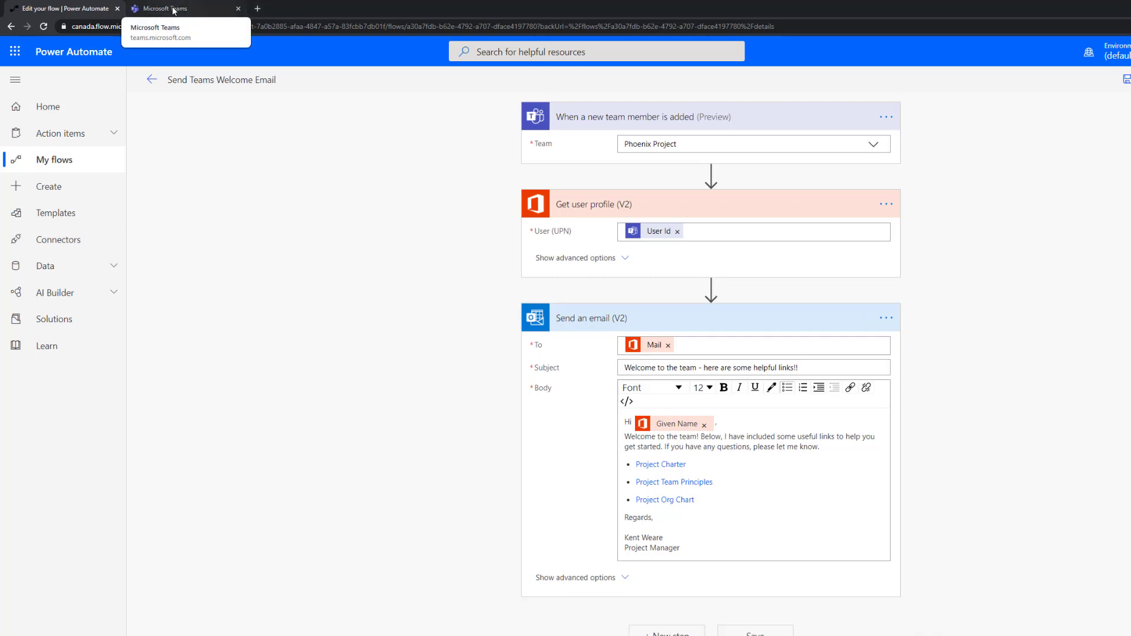
pyautogui.click(151, 80)
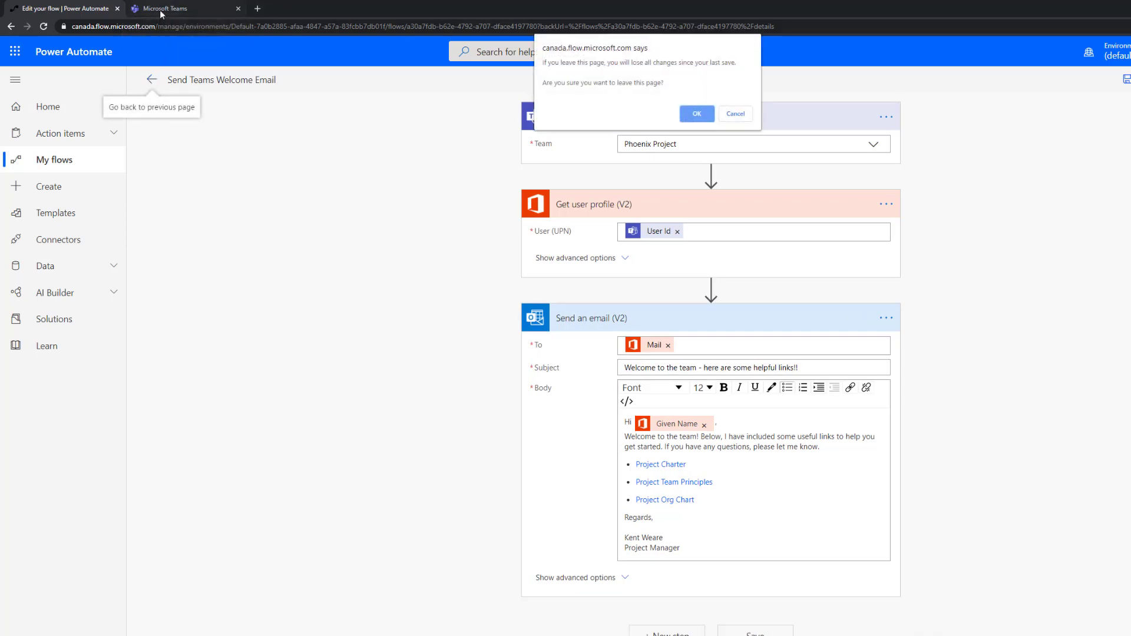
pyautogui.click(695, 115)
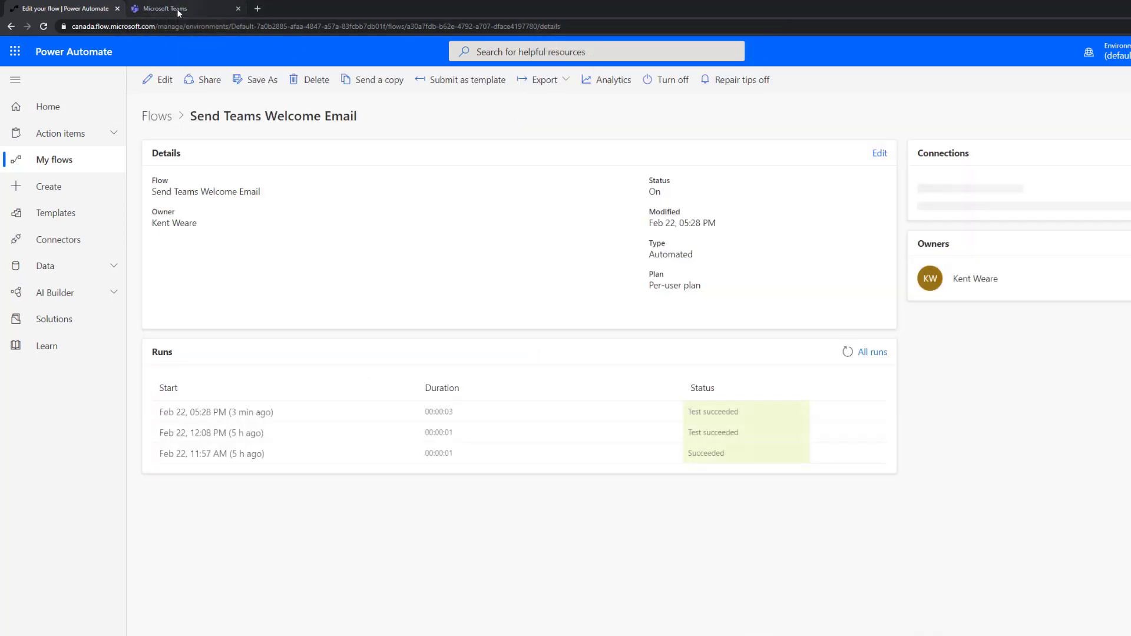
# - Switch to Microsoft Teams and look at the Phoenix Project General channel's files and the Copy link option for the Charter document
pyautogui.click(177, 9)
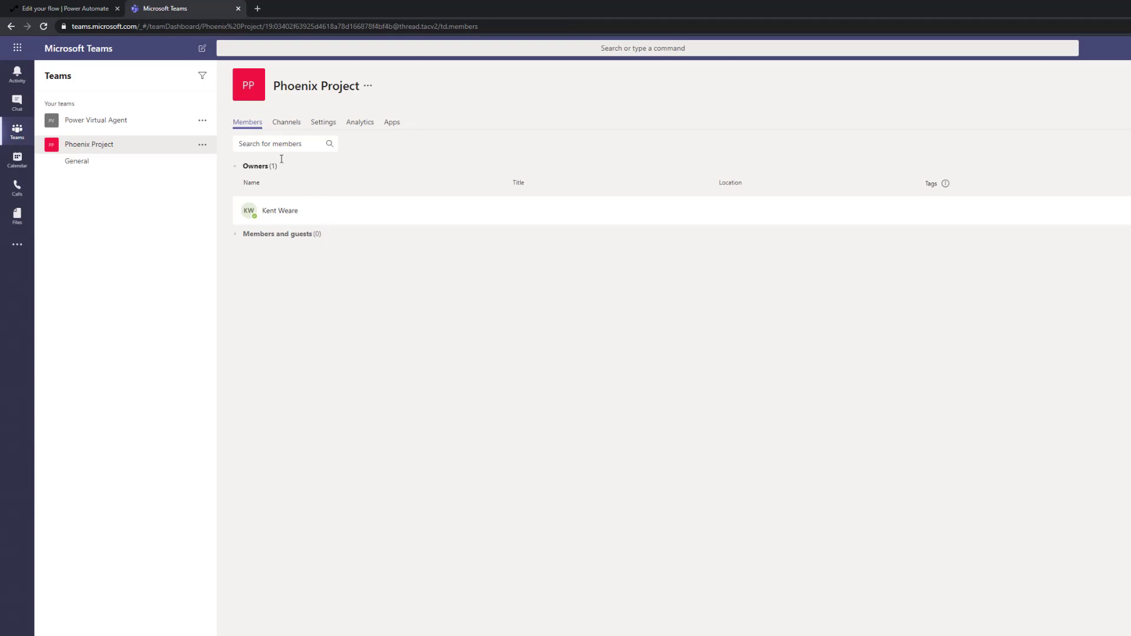
pyautogui.click(73, 161)
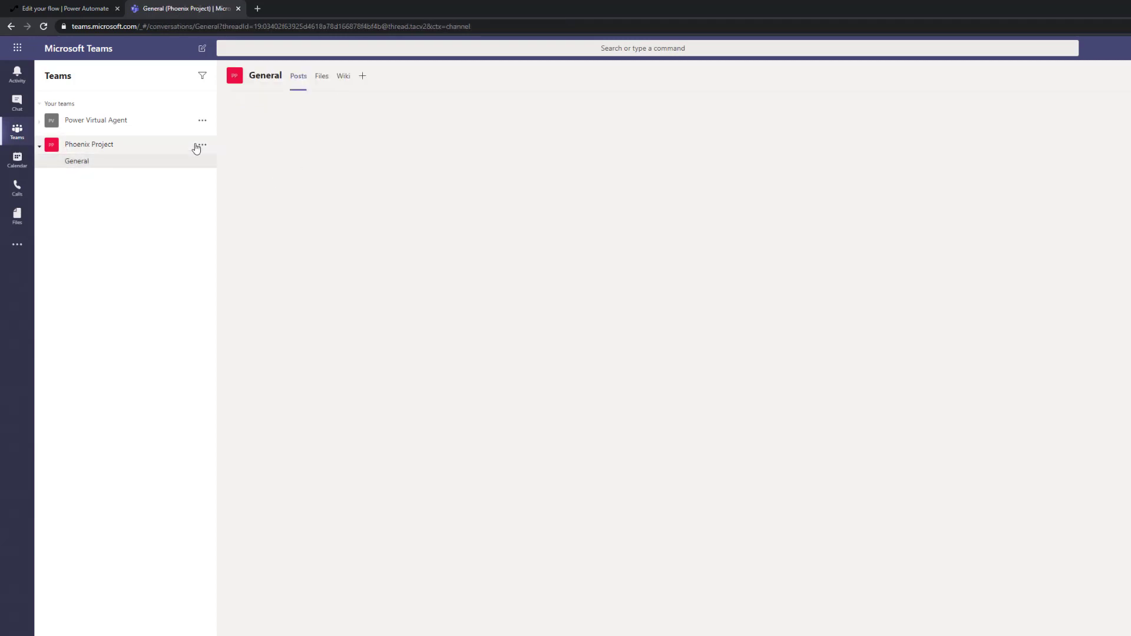
pyautogui.click(322, 76)
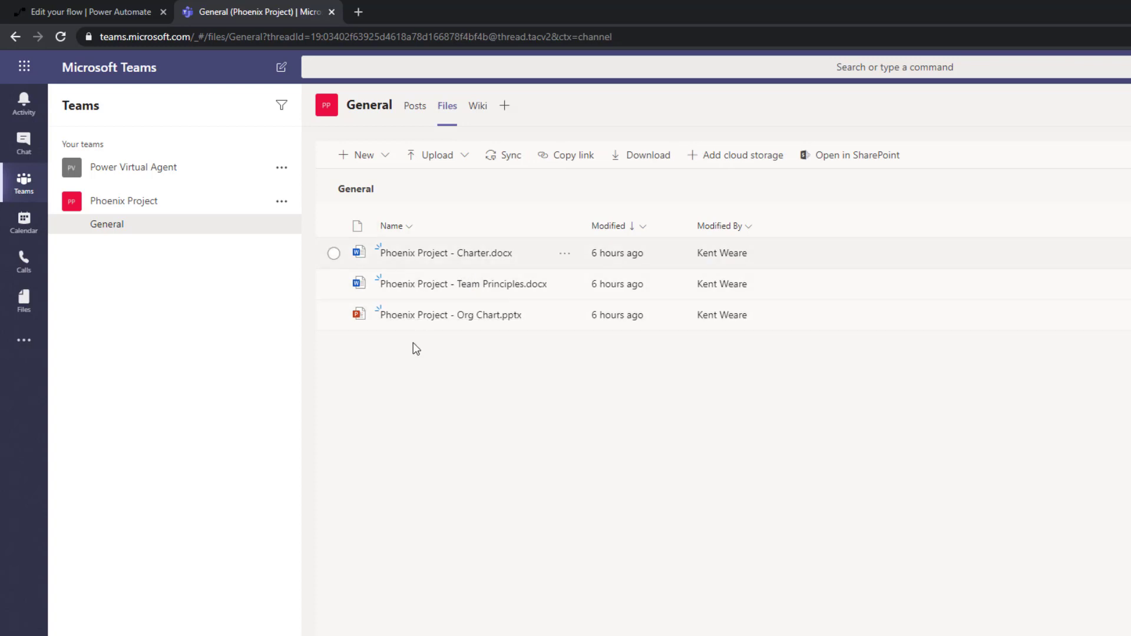
pyautogui.click(564, 254)
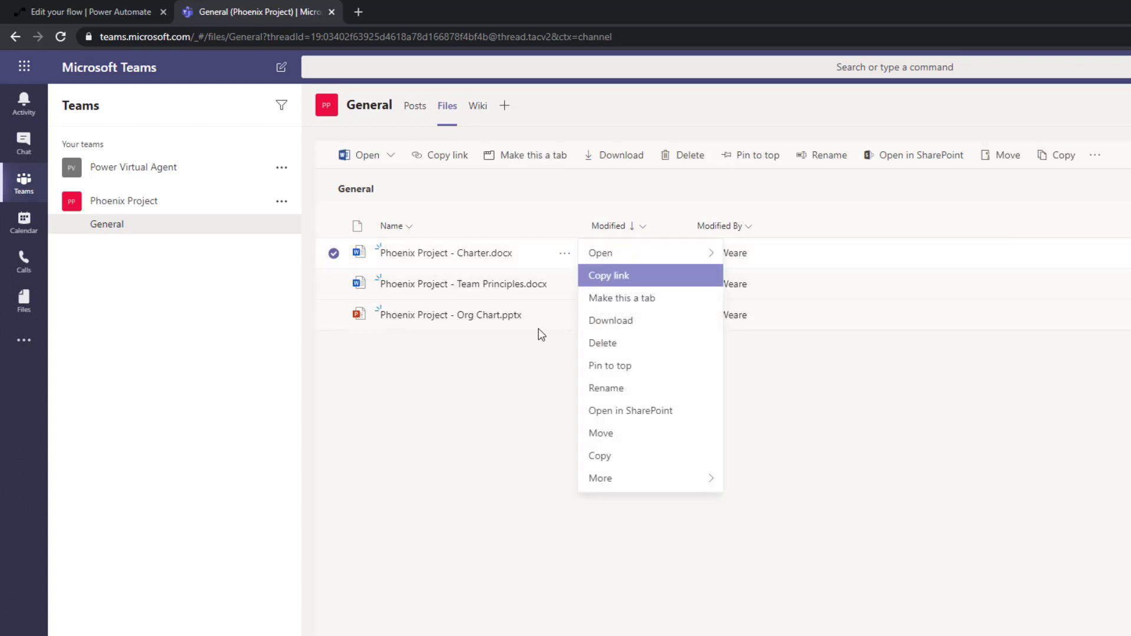
pyautogui.click(401, 210)
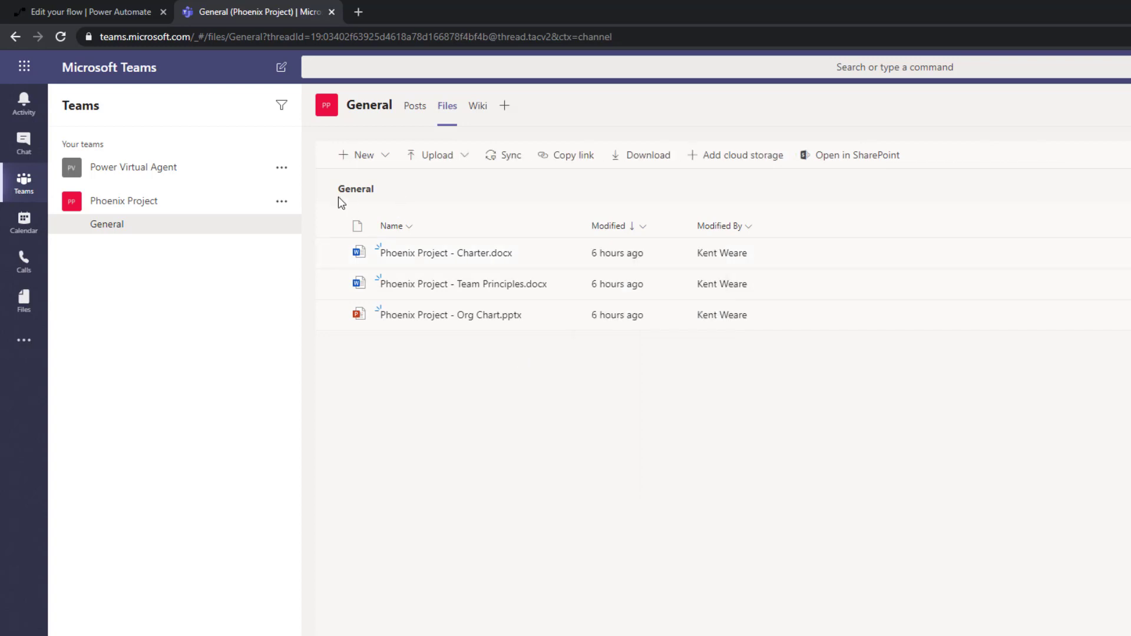
# - Add a new member to the Phoenix Project team by searching for "joe" and close the member dialog
pyautogui.click(145, 205)
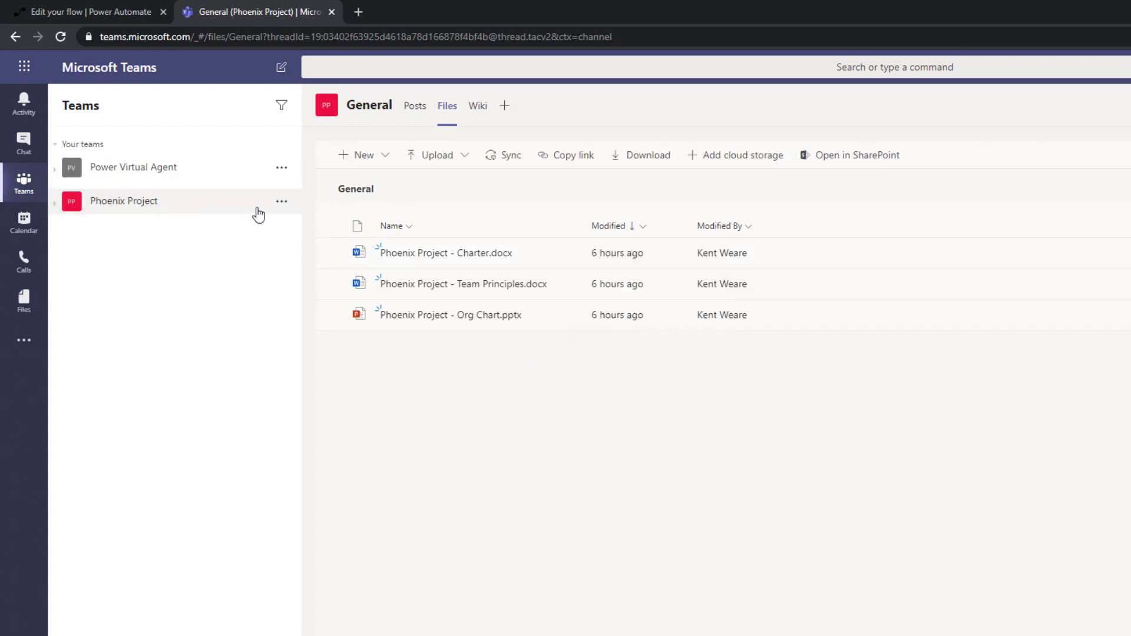
pyautogui.click(282, 201)
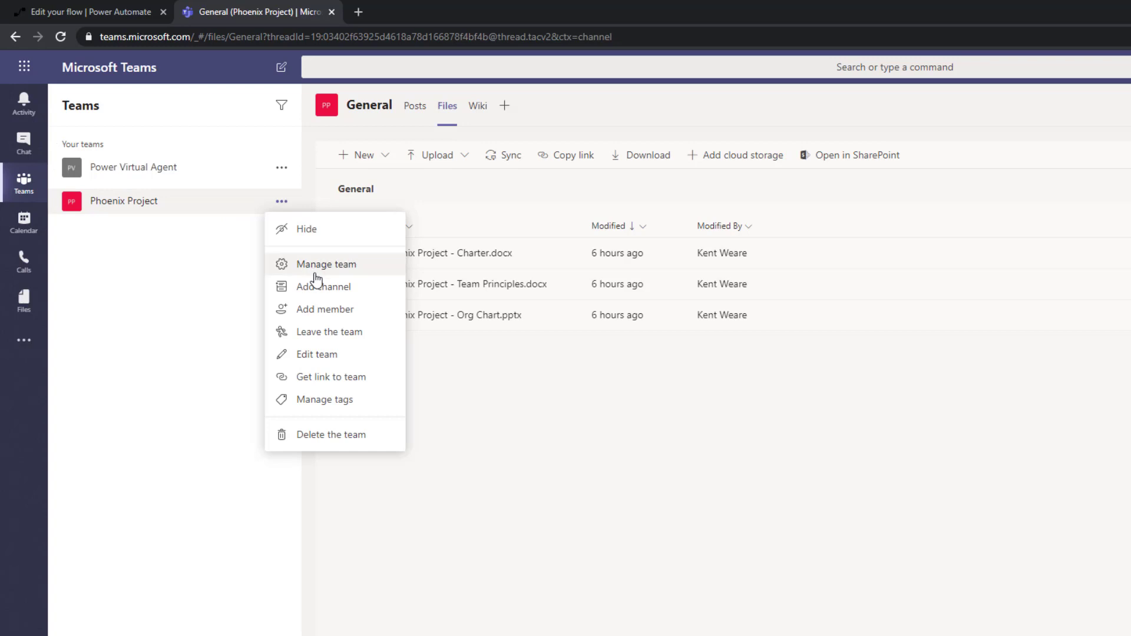
pyautogui.click(318, 309)
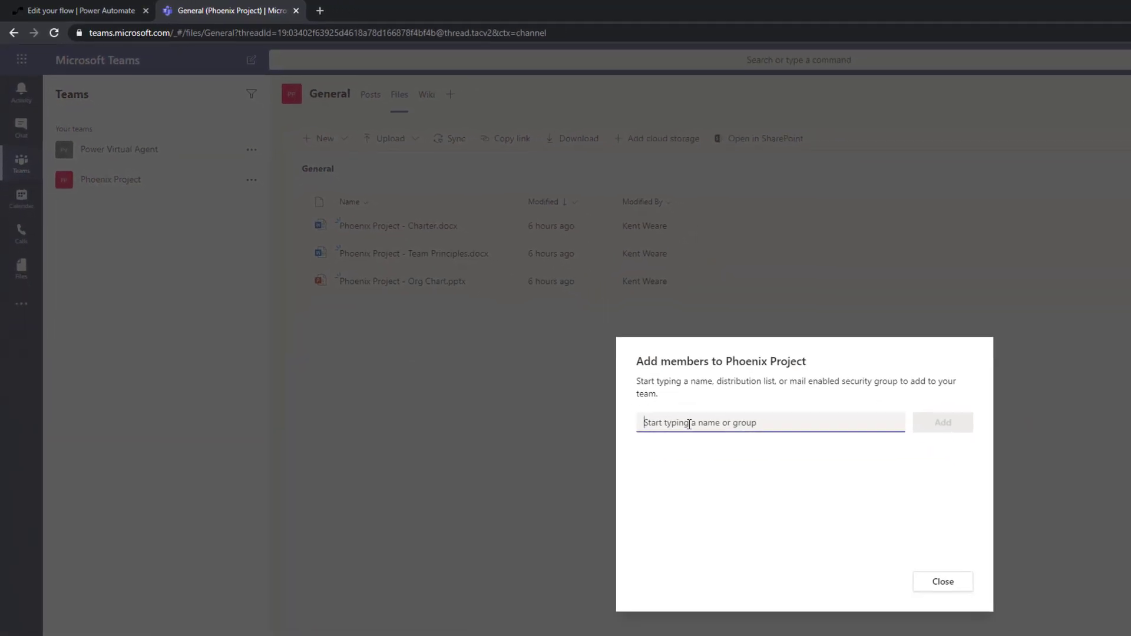
pyautogui.write('joe')
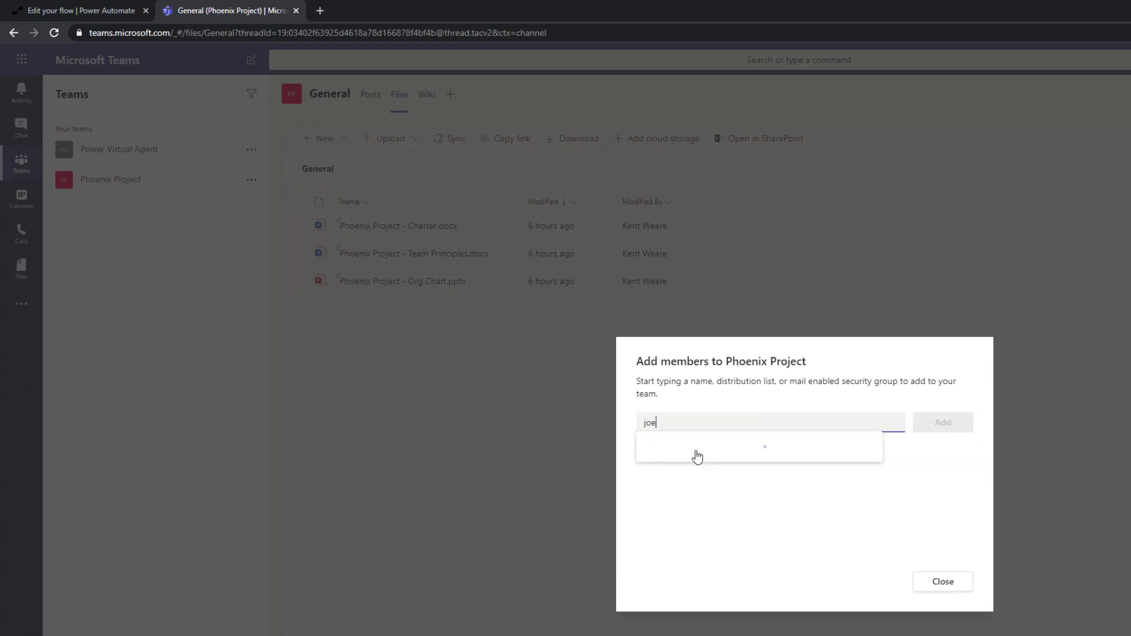
pyautogui.click(696, 454)
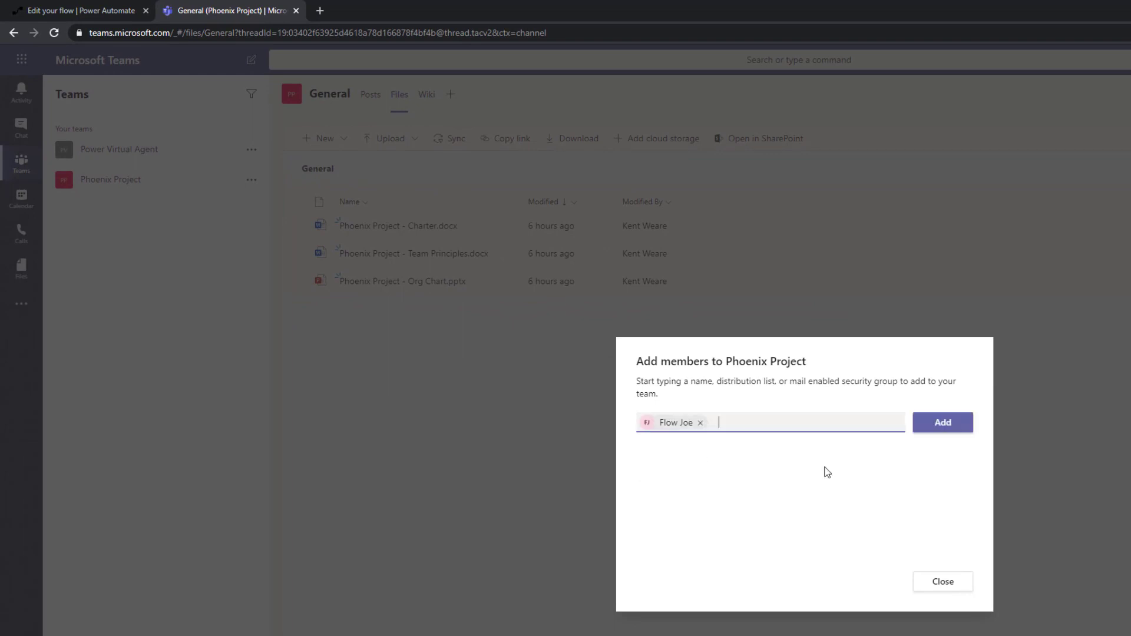
pyautogui.click(943, 430)
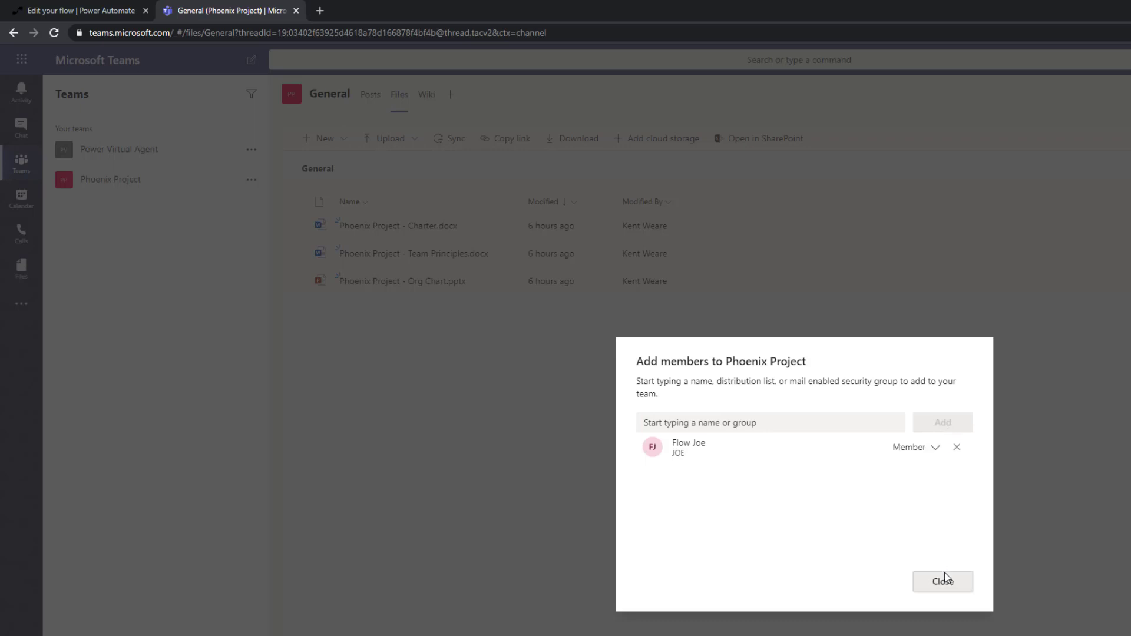
pyautogui.click(943, 582)
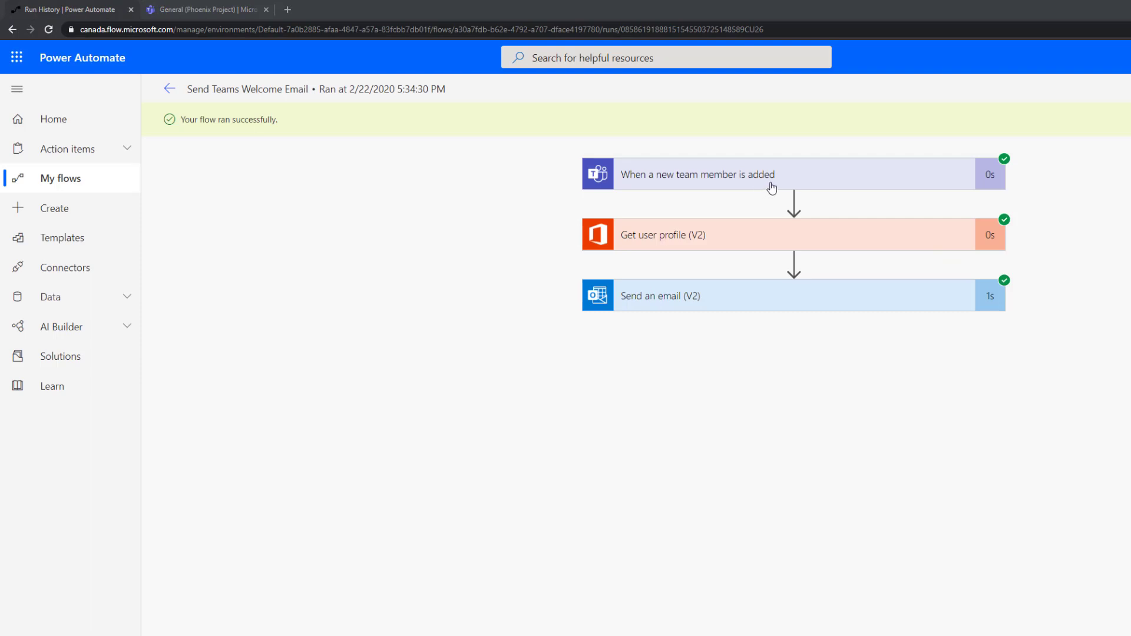
# - Examine the team member trigger's output body and the Get user profile (V2) inputs and outputs in the flow run
pyautogui.click(732, 184)
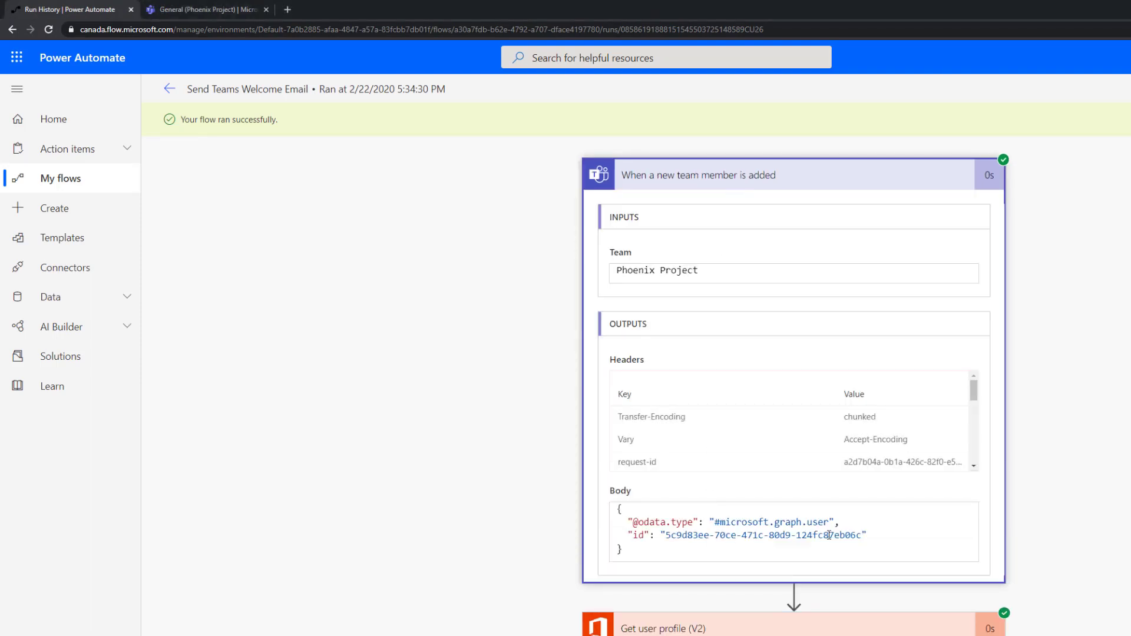
pyautogui.moveTo(882, 535); pyautogui.dragTo(628, 523)
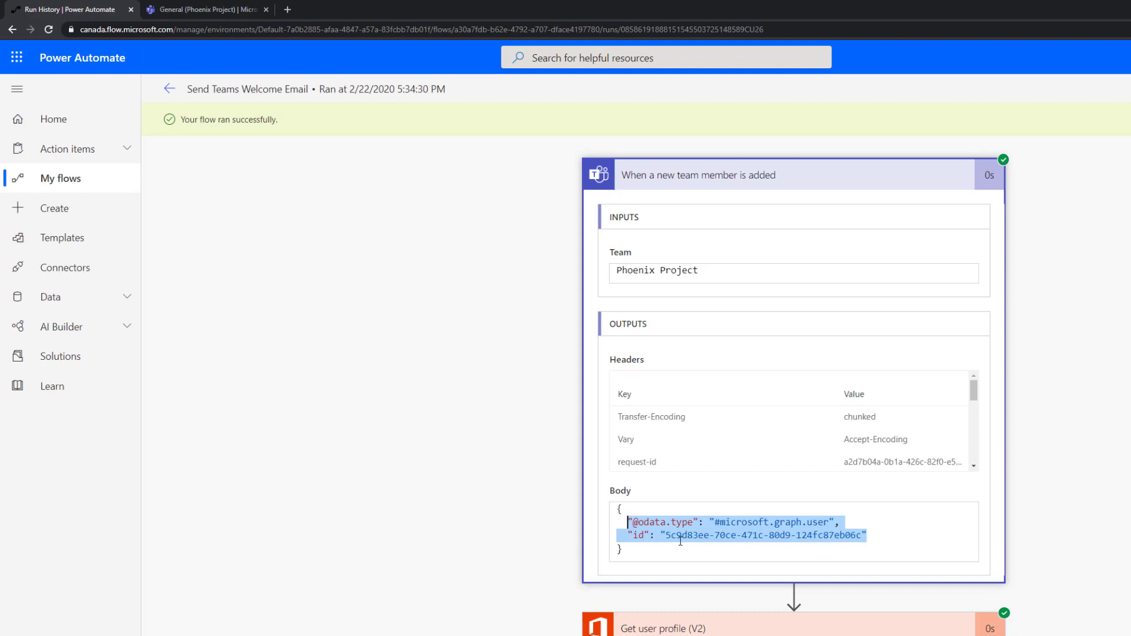
pyautogui.click(726, 176)
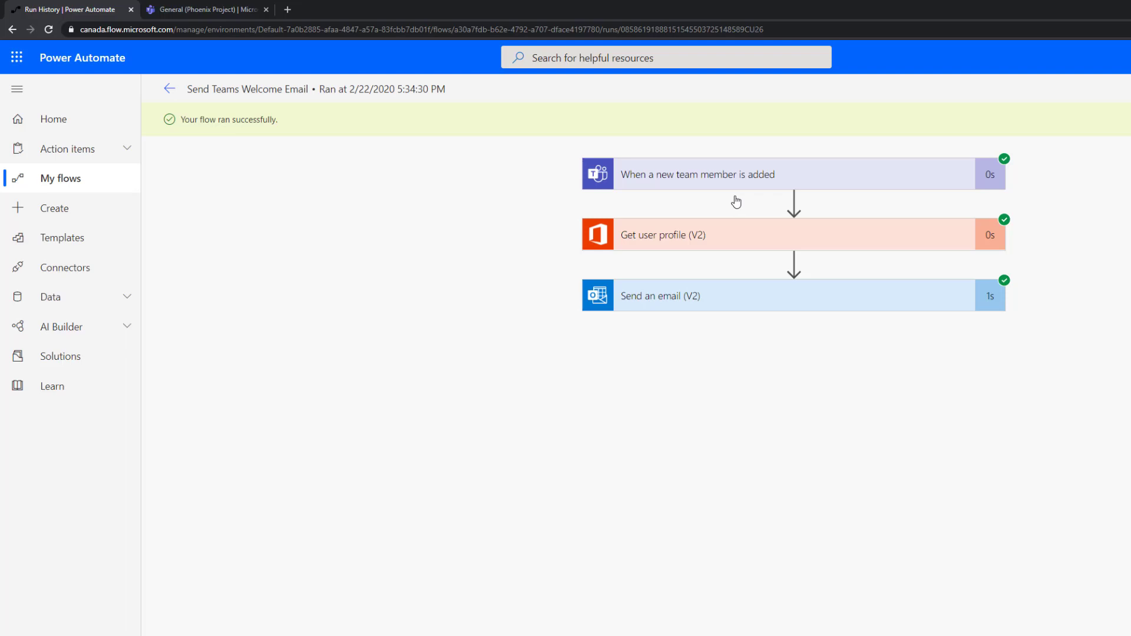
pyautogui.click(700, 238)
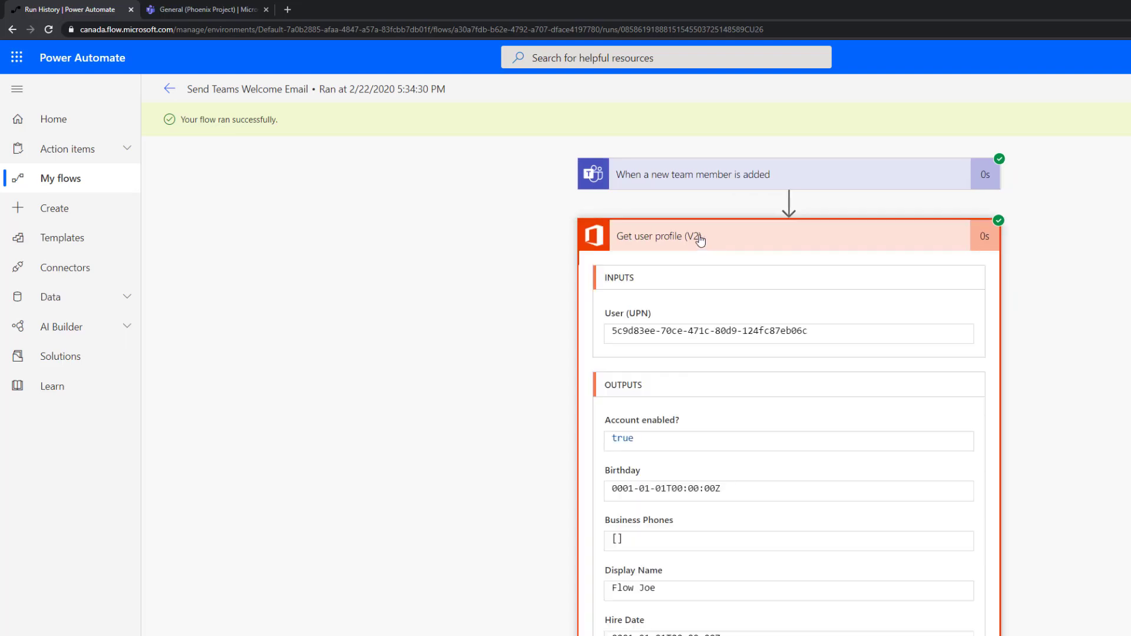
pyautogui.click(700, 238)
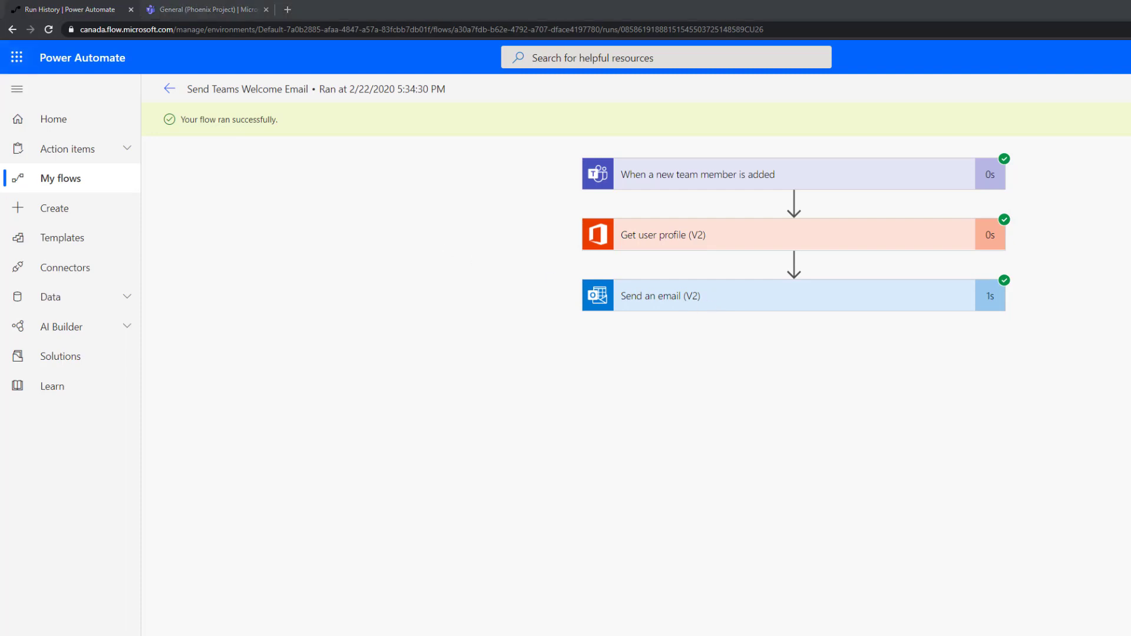
# - Check the received welcome email's greeting and project links in the Outlook window, and minimize it
pyautogui.moveTo(0, 157); pyautogui.dragTo(714, 145)
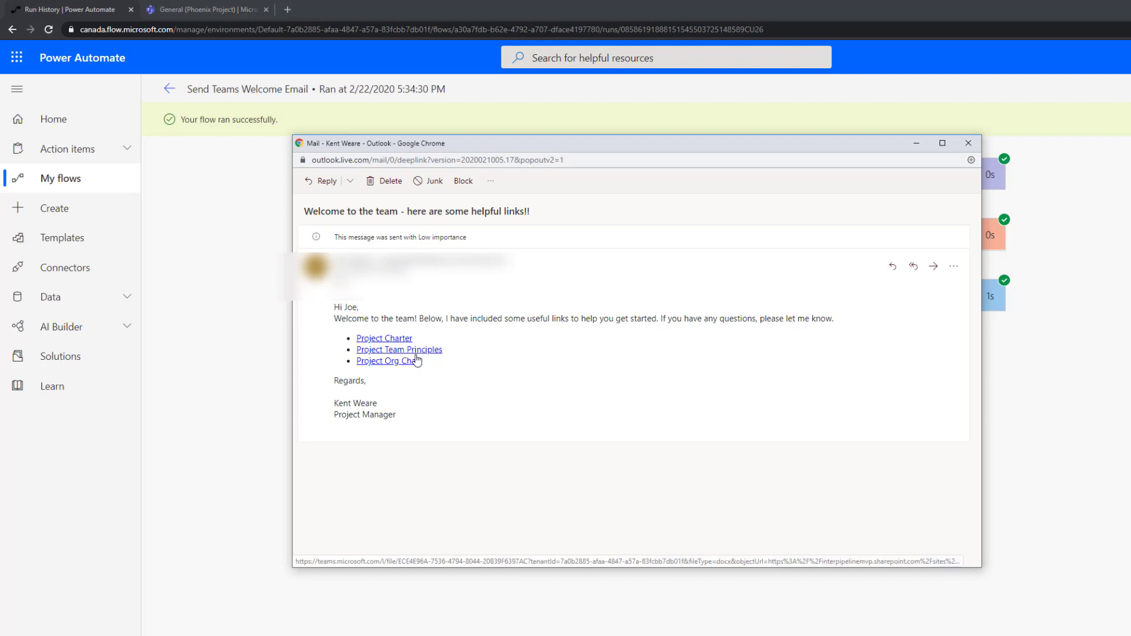
pyautogui.click(916, 145)
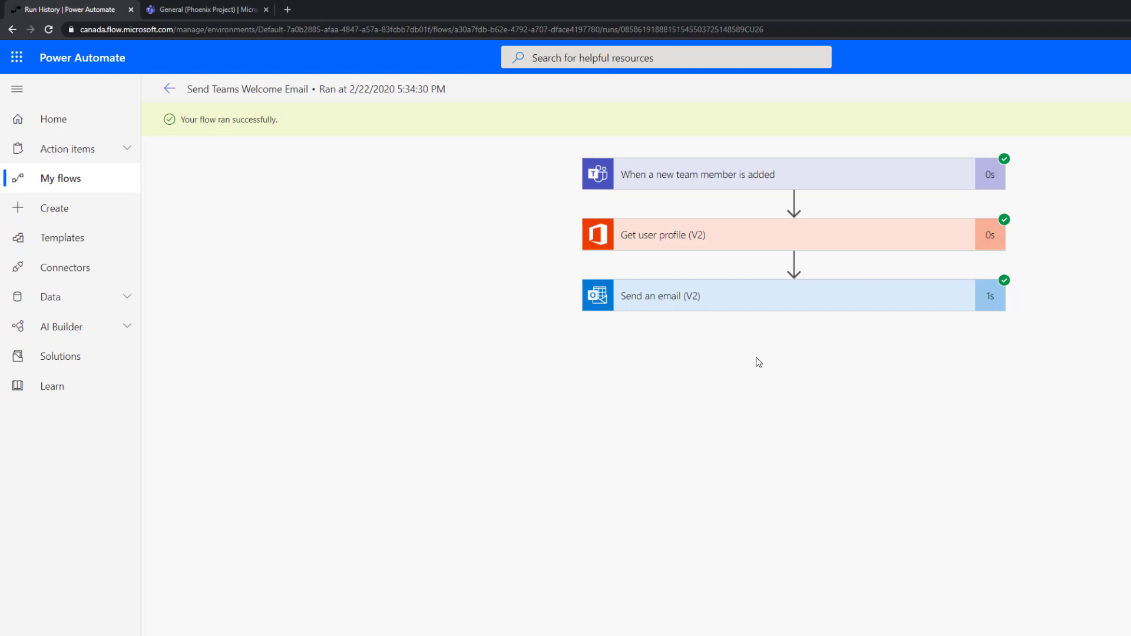